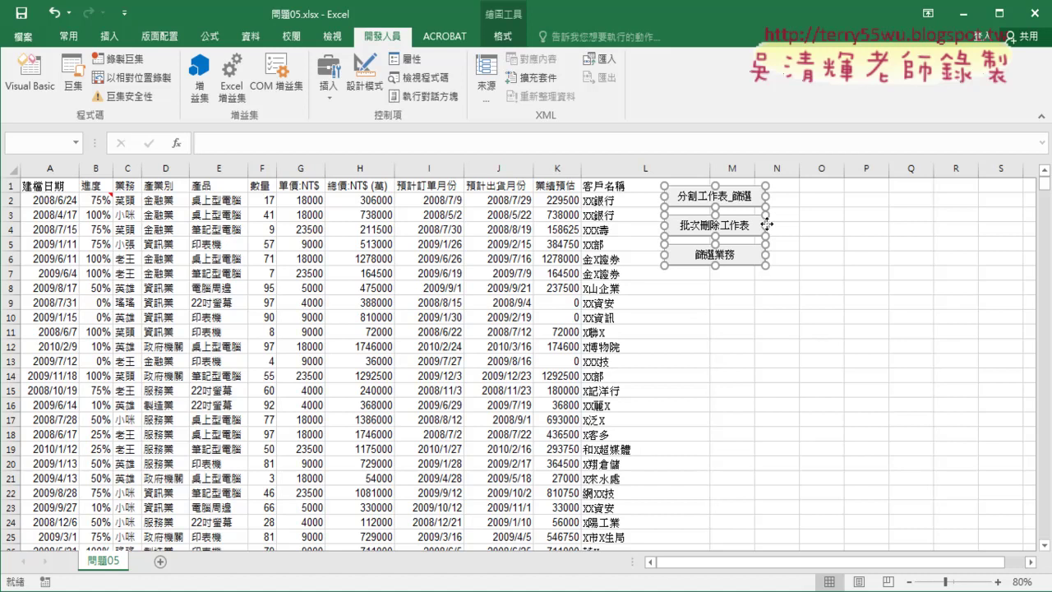
Step: Shift the three macro buttons to columns P–Q and copy the 業務 column C into column N
{"action": "left_click_drag", "start_coordinate": [744, 224], "coordinate": [933, 224]}
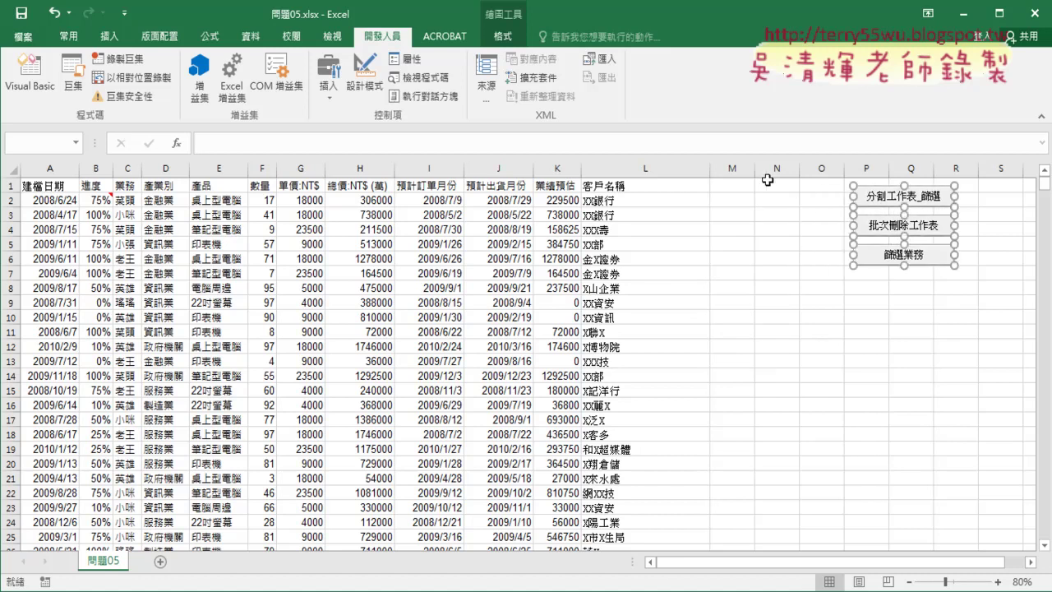
{"action": "left_click", "coordinate": [123, 164]}
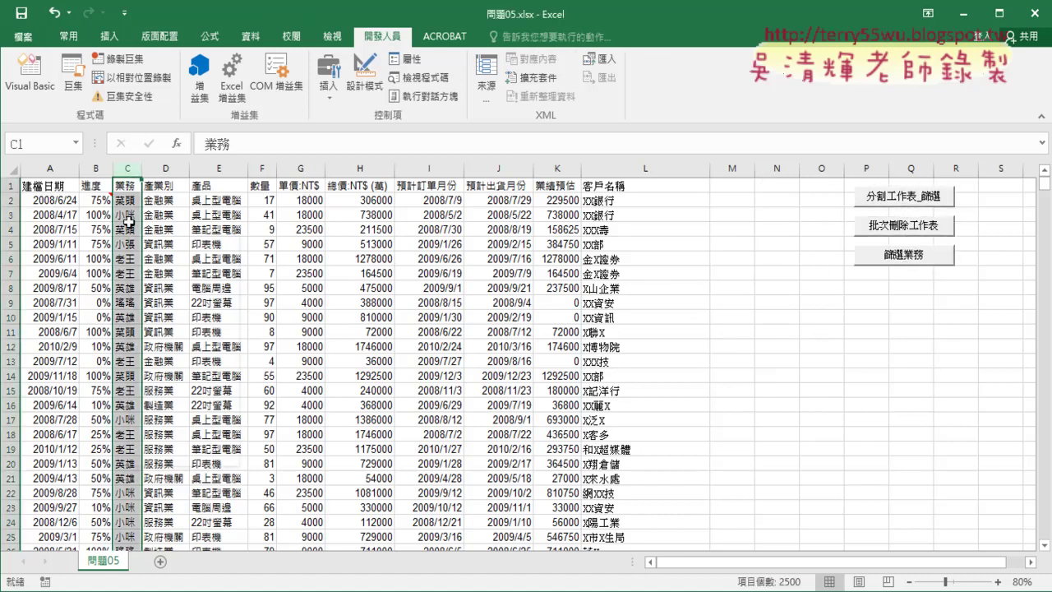
{"action": "right_click", "coordinate": [123, 218]}
{"action": "left_click", "coordinate": [165, 256]}
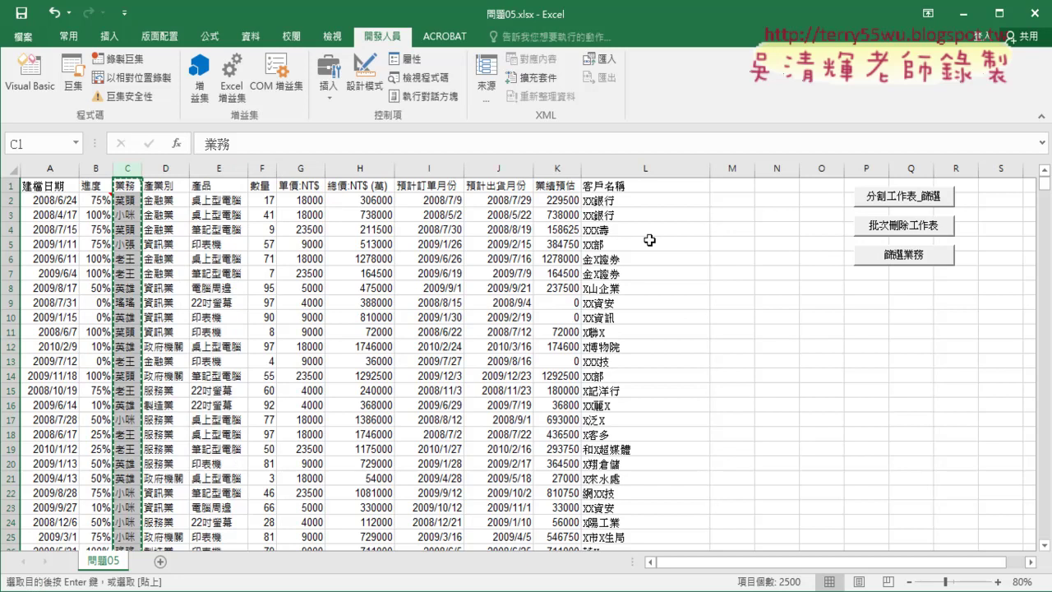
{"action": "left_click", "coordinate": [771, 188]}
{"action": "key", "text": "ctrl+v"}
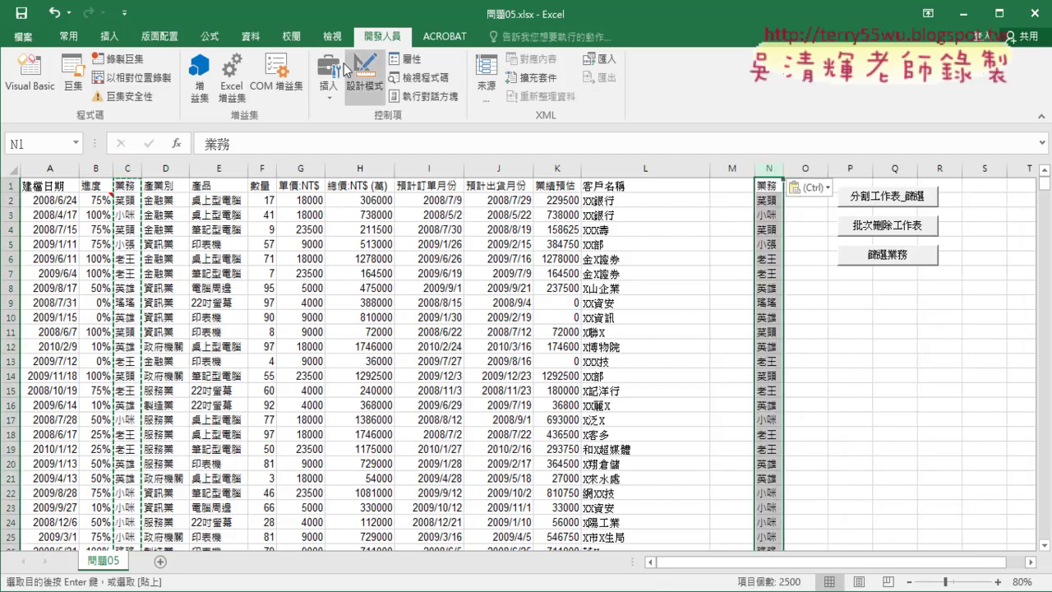
{"action": "left_click", "coordinate": [251, 36]}
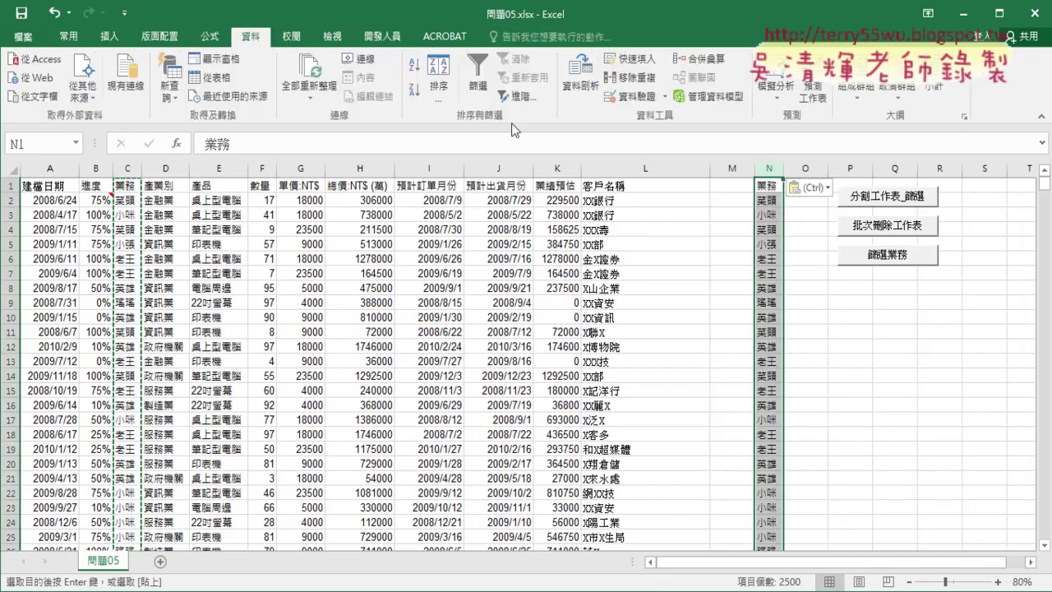
Step: Remove duplicates from column N with headers on, leaving six unique 業務 names after 2493 removed
{"action": "left_click", "coordinate": [631, 79]}
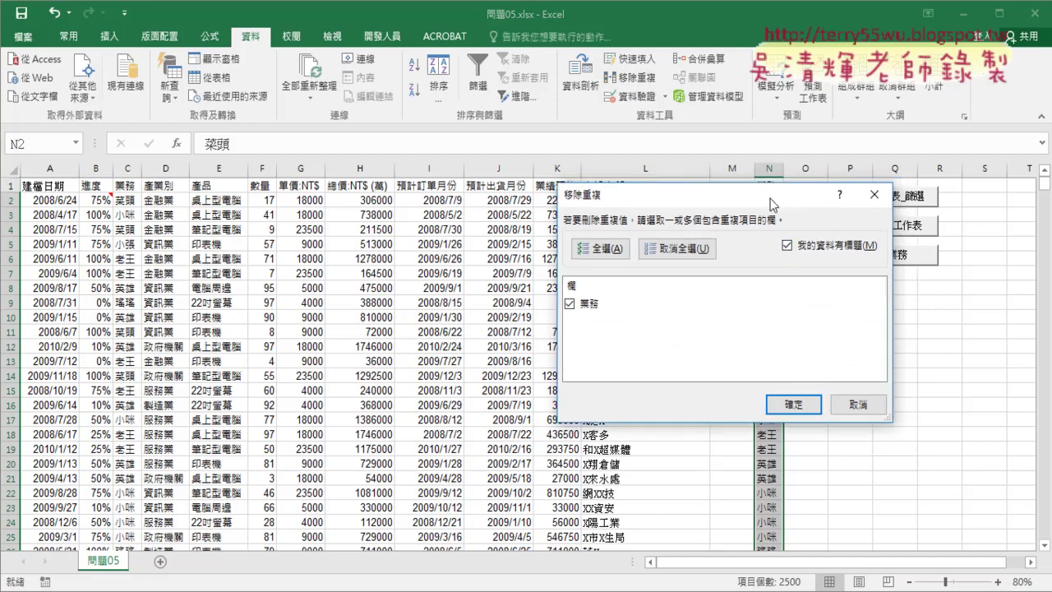
{"action": "left_click", "coordinate": [740, 436]}
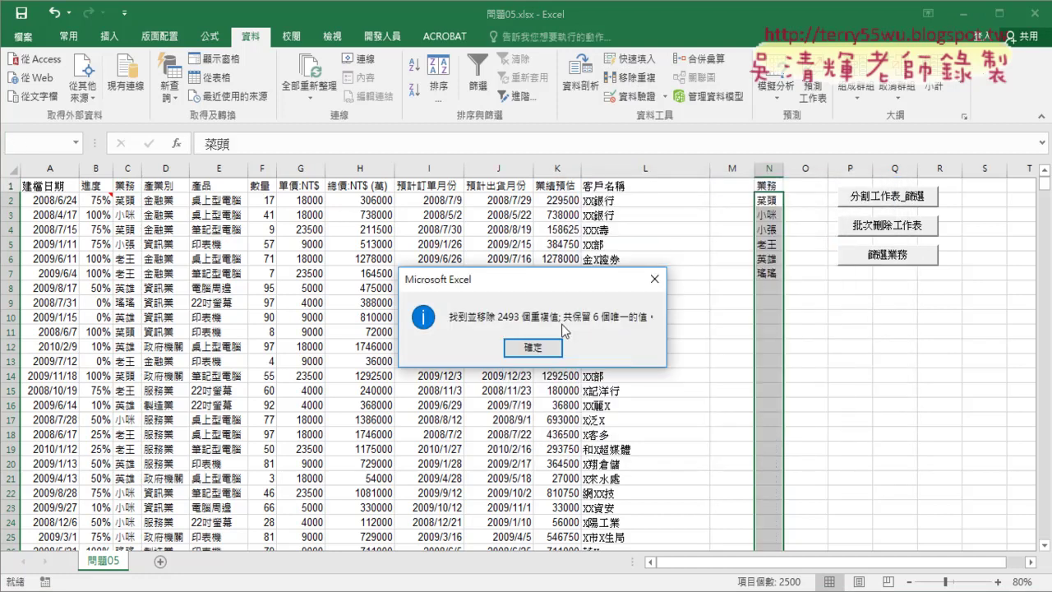
{"action": "left_click", "coordinate": [533, 348]}
{"action": "left_click", "coordinate": [768, 200]}
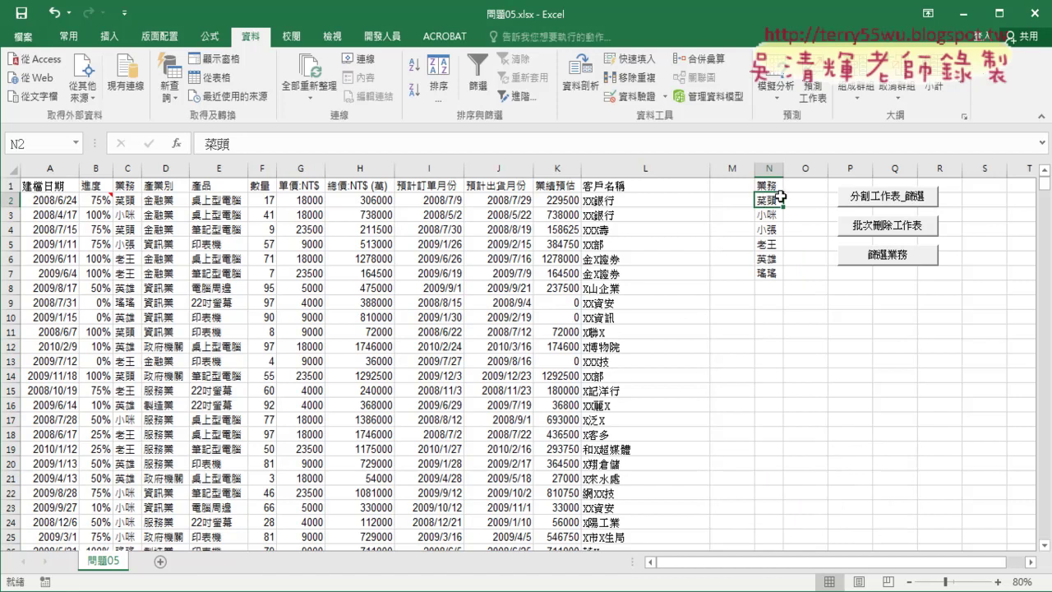
{"action": "left_click", "coordinate": [771, 272]}
{"action": "left_click", "coordinate": [766, 202]}
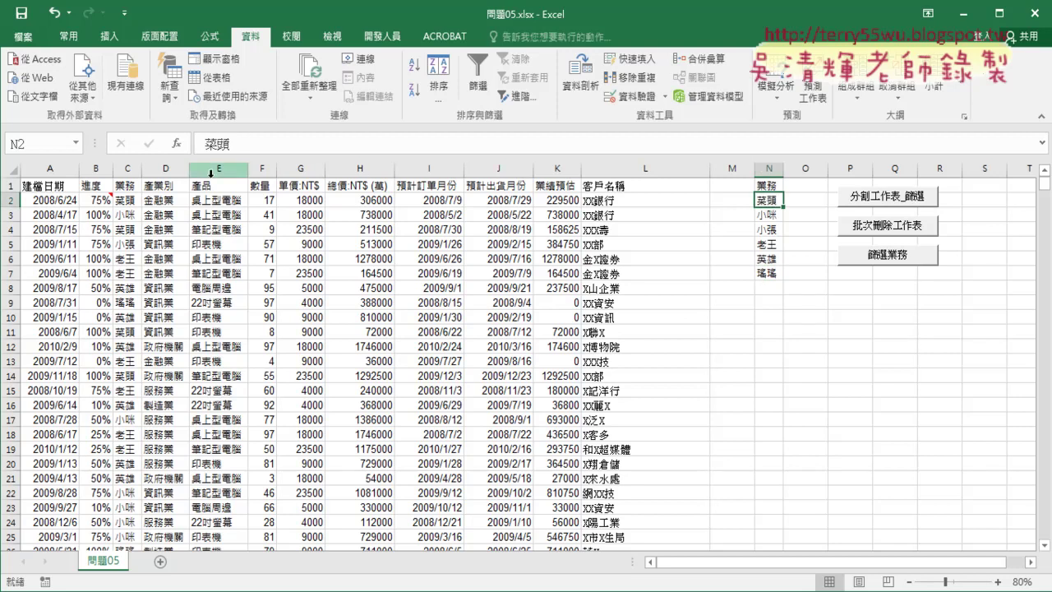
{"action": "left_click", "coordinate": [125, 187]}
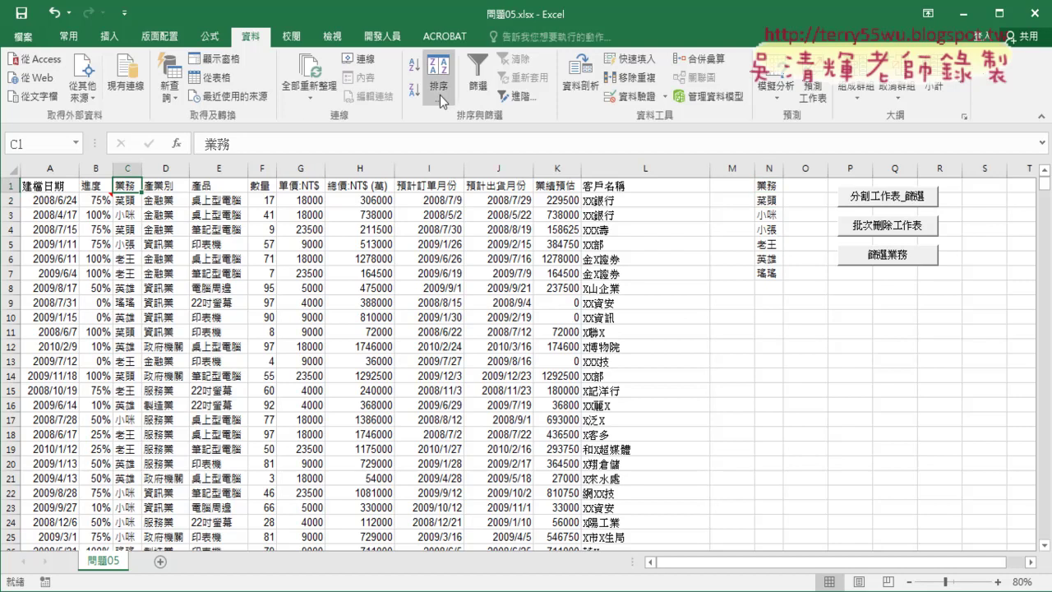
{"action": "left_click", "coordinate": [478, 76]}
{"action": "left_click", "coordinate": [134, 186]}
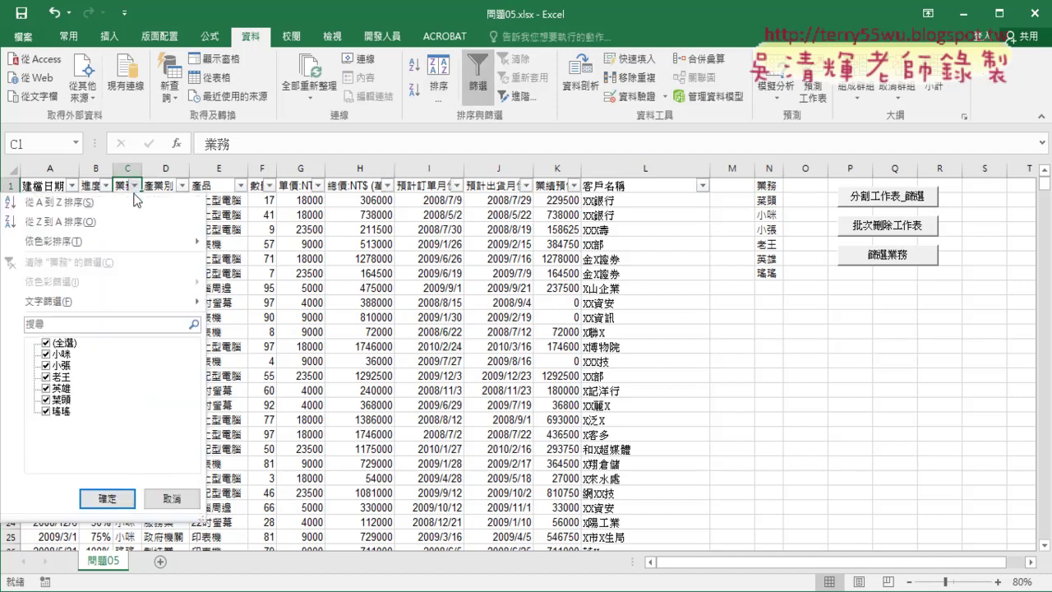
{"action": "left_click", "coordinate": [46, 343]}
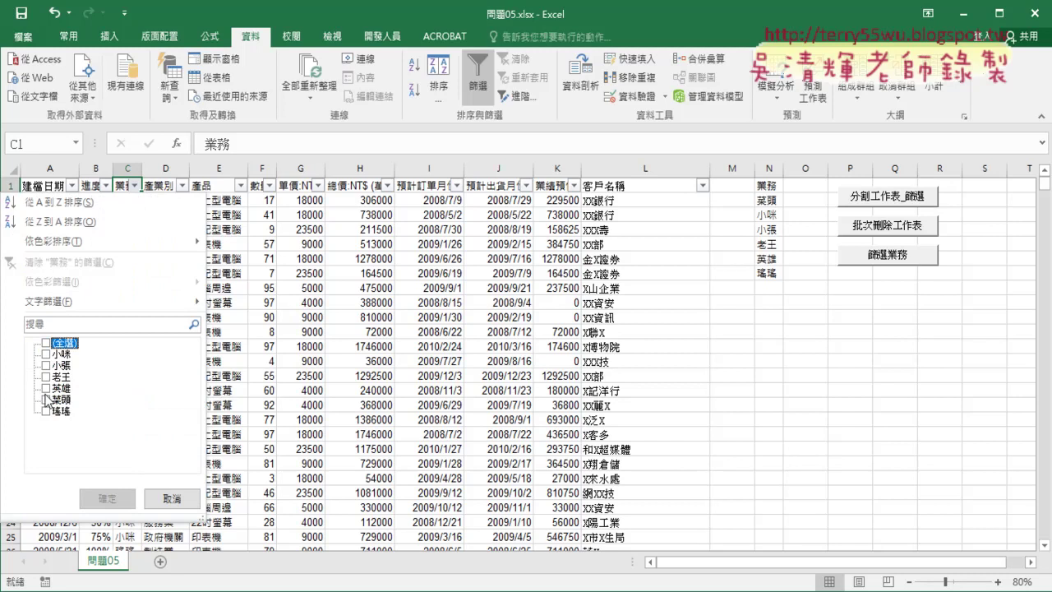
{"action": "left_click", "coordinate": [48, 400]}
{"action": "left_click", "coordinate": [107, 498]}
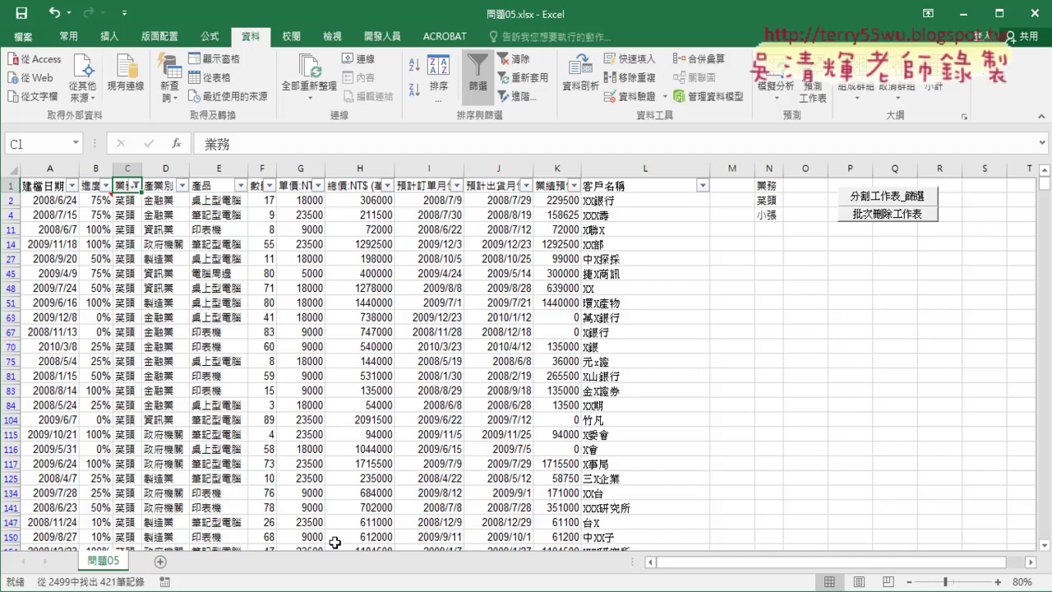
{"action": "left_click", "coordinate": [485, 74]}
Step: Narrow column M and select the six unique names in N2 through N7
{"action": "left_click", "coordinate": [498, 346]}
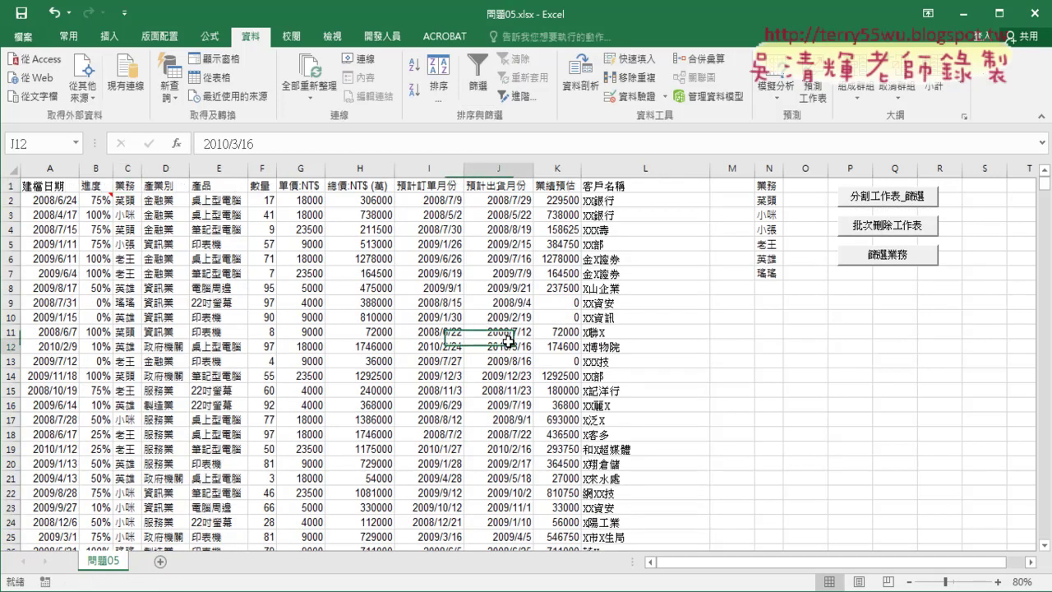
{"action": "left_click_drag", "start_coordinate": [753, 170], "coordinate": [729, 170]}
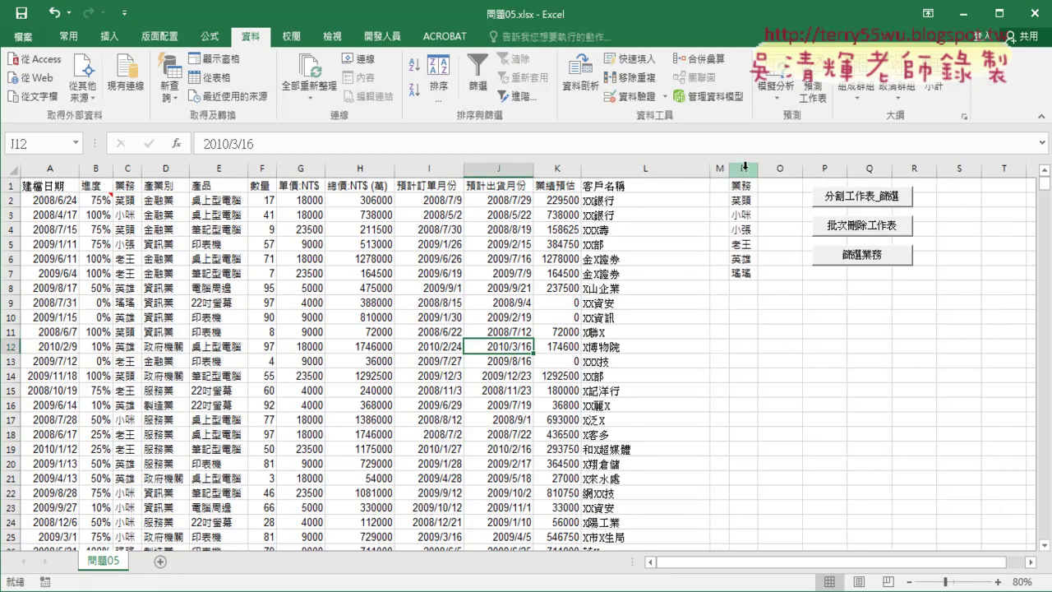
{"action": "left_click", "coordinate": [743, 168]}
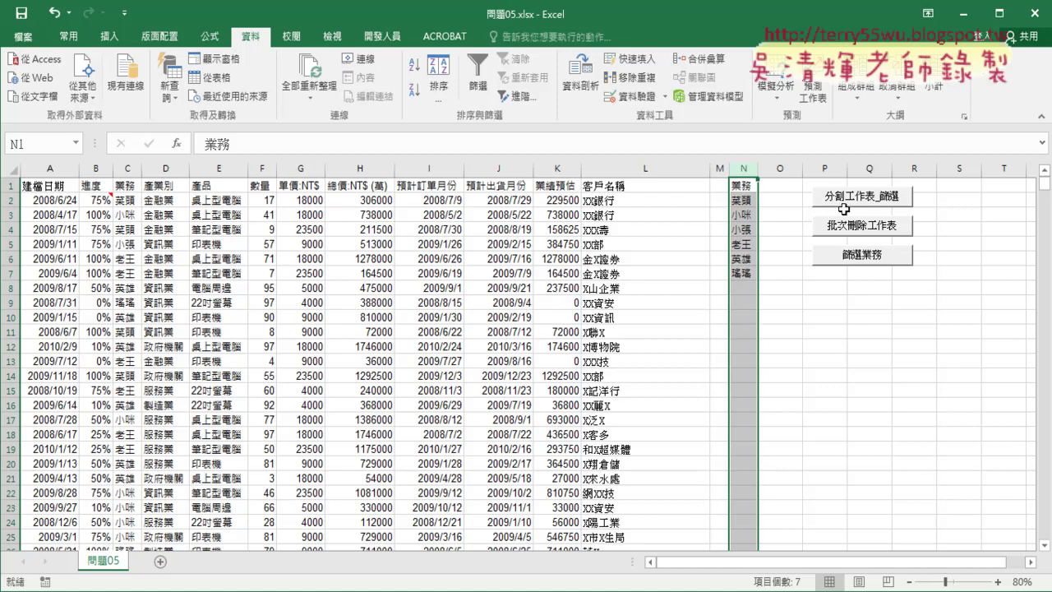
{"action": "left_click", "coordinate": [743, 200]}
{"action": "left_click", "coordinate": [742, 274]}
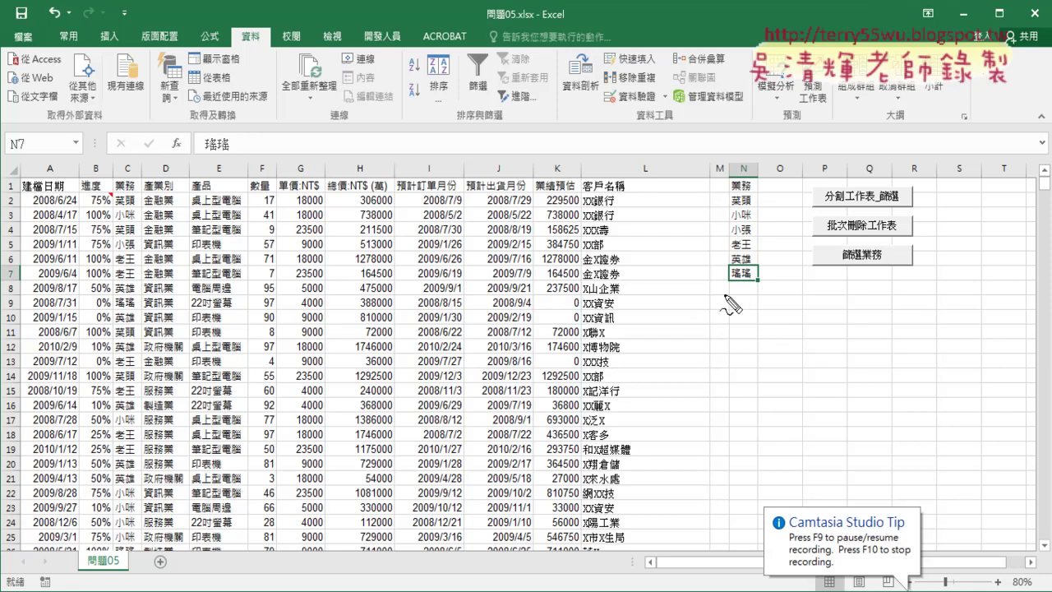
{"action": "mouse_move", "coordinate": [735, 300]}
{"action": "left_mouse_down"}
{"action": "mouse_move", "coordinate": [744, 309]}
{"action": "mouse_move", "coordinate": [164, 547]}
{"action": "left_mouse_up"}
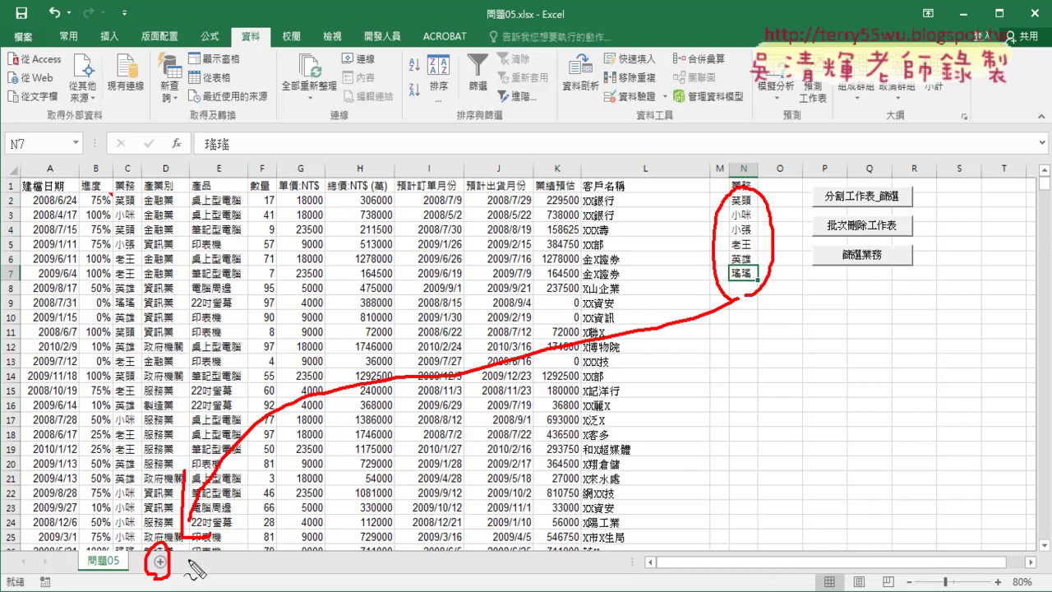
{"action": "mouse_move", "coordinate": [176, 552]}
{"action": "left_mouse_down"}
{"action": "mouse_move", "coordinate": [176, 575]}
{"action": "mouse_move", "coordinate": [247, 552]}
{"action": "mouse_move", "coordinate": [291, 582]}
{"action": "mouse_move", "coordinate": [345, 584]}
{"action": "mouse_move", "coordinate": [380, 555]}
{"action": "mouse_move", "coordinate": [391, 585]}
{"action": "mouse_move", "coordinate": [487, 579]}
{"action": "mouse_move", "coordinate": [536, 551]}
{"action": "left_mouse_up"}
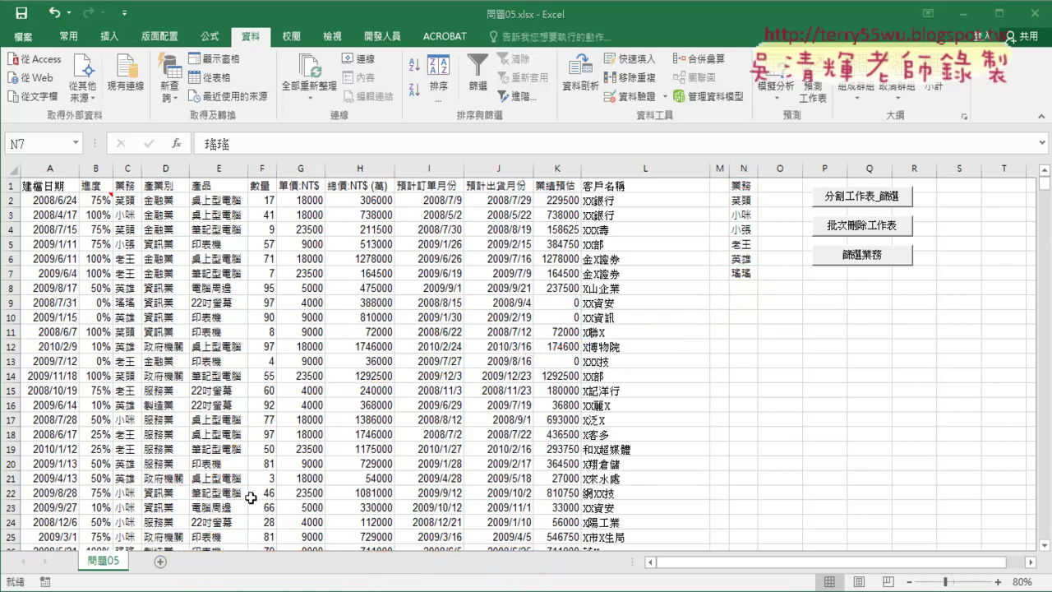
Step: Run 分割工作表_篩選, review sheets 菜頭, 小咪, 小張, 老王, 英雄, 瑤瑤, then return to 問題05
{"action": "left_click", "coordinate": [861, 196]}
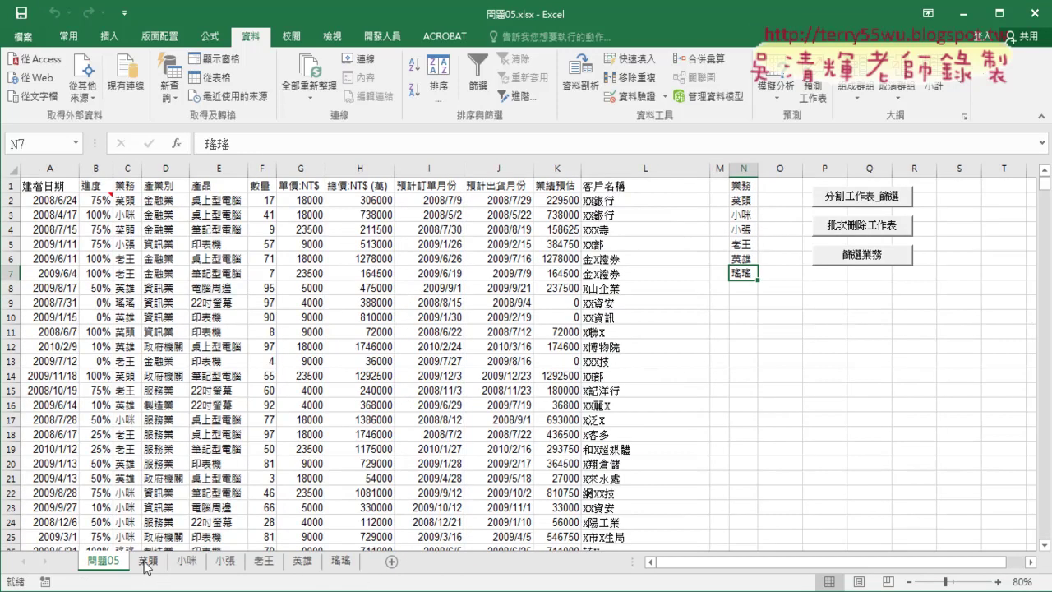
{"action": "left_click", "coordinate": [152, 563]}
{"action": "left_click", "coordinate": [187, 562]}
{"action": "left_click", "coordinate": [227, 566]}
{"action": "left_click", "coordinate": [268, 562]}
{"action": "left_click", "coordinate": [298, 564]}
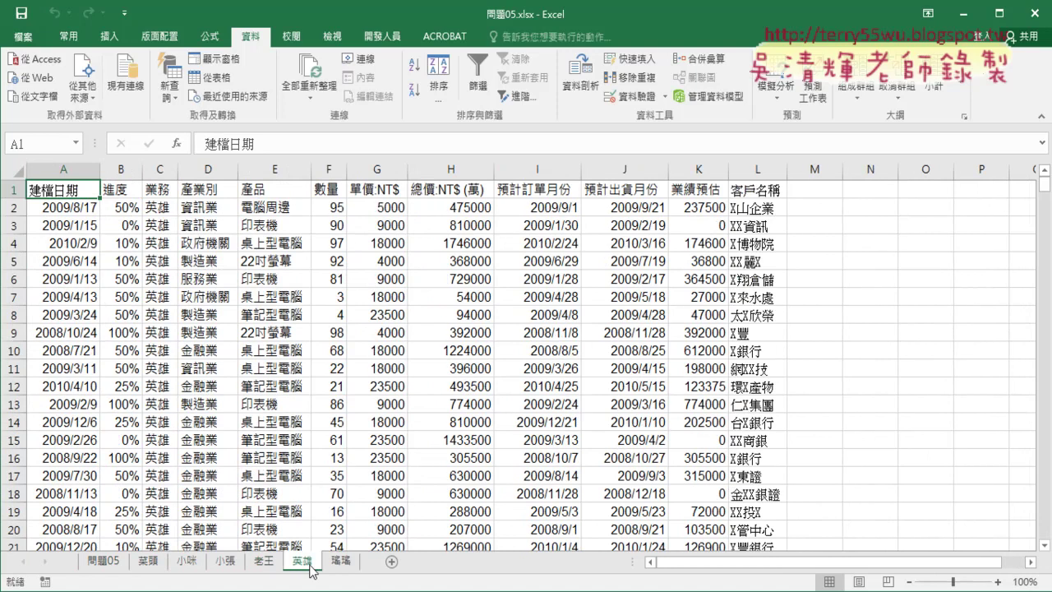
{"action": "left_click", "coordinate": [345, 564]}
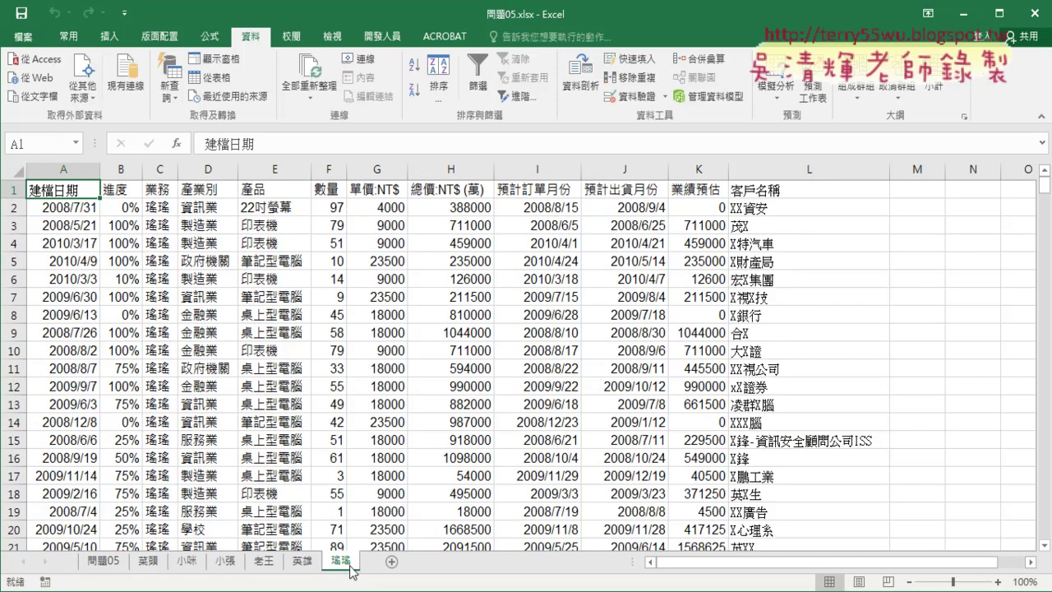
{"action": "left_click", "coordinate": [102, 562]}
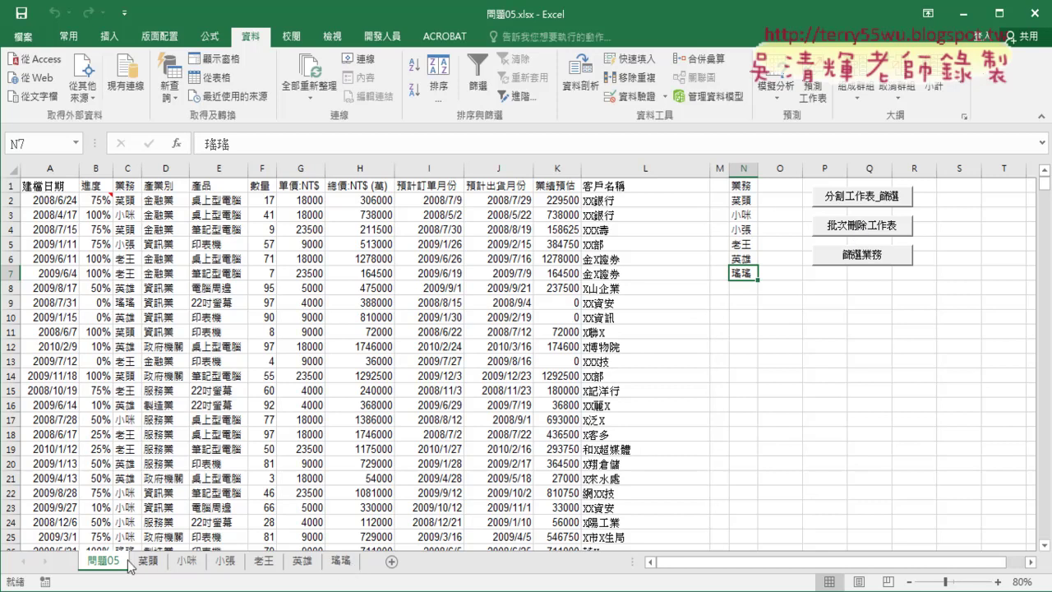
Step: Delete all six salesperson sheets at once with the 批次刪除工作表 button
{"action": "left_click", "coordinate": [843, 227]}
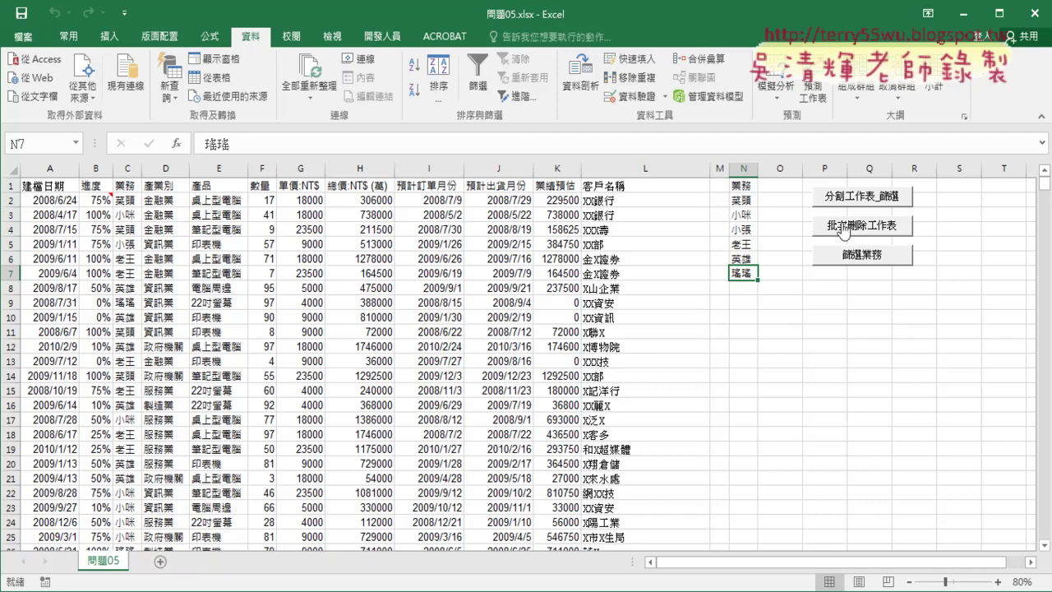